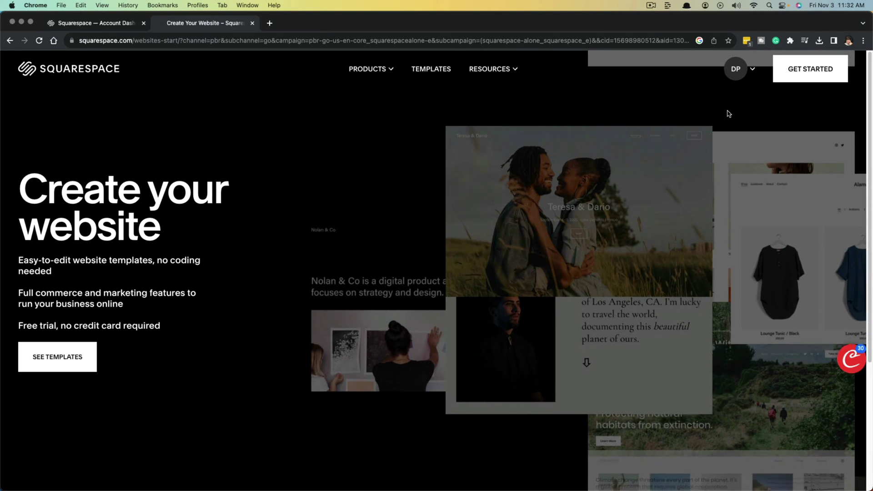
# Step: Go from the DP account menu to the Account Dashboard listing Dusty Porter and the expired-trial site
pyautogui.click(753, 70)
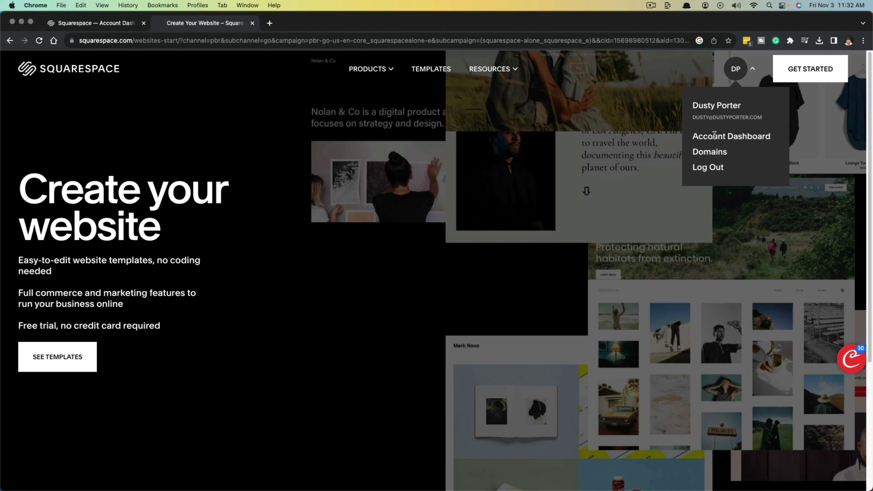
pyautogui.click(110, 28)
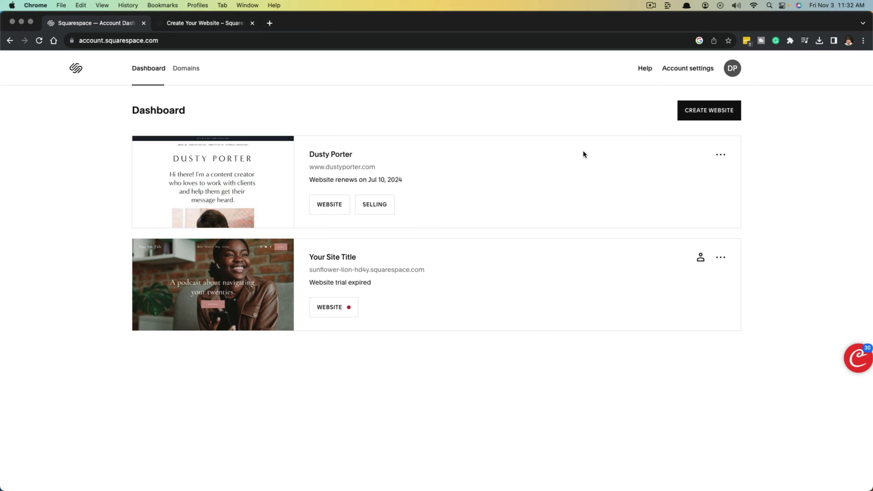
# Step: Open Billing for the Dusty Porter website from its card's options menu
pyautogui.click(721, 156)
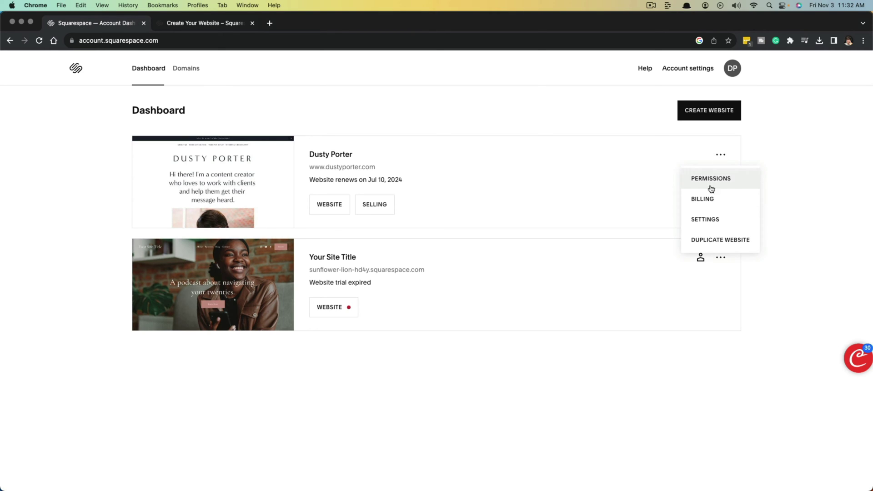
pyautogui.click(710, 202)
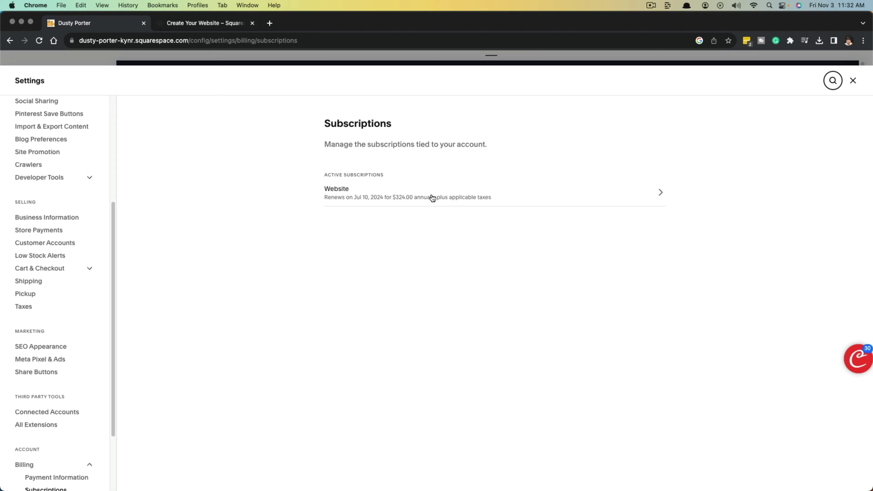
# Step: Turn off Renew Automatically for the Dusty Porter Website subscription
pyautogui.click(444, 197)
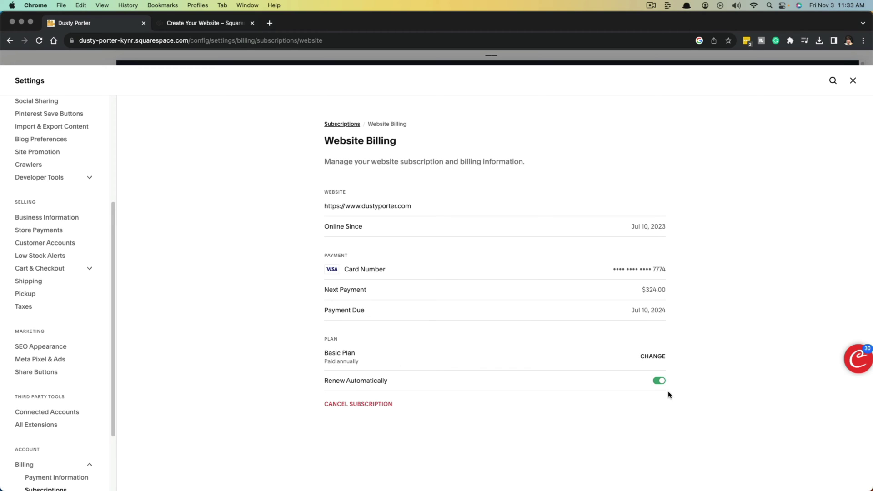
pyautogui.click(661, 382)
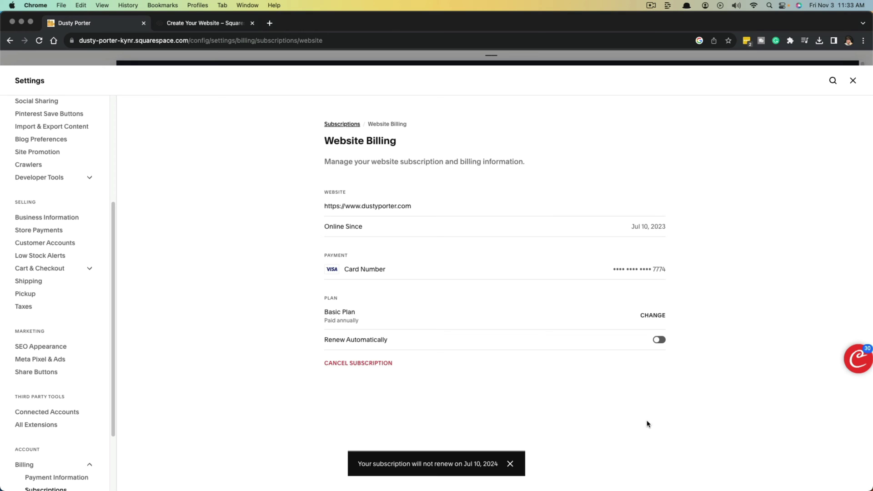
# Step: Cancel the subscription citing Financial reasons and 'I can't afford the cost of a website'
pyautogui.click(345, 365)
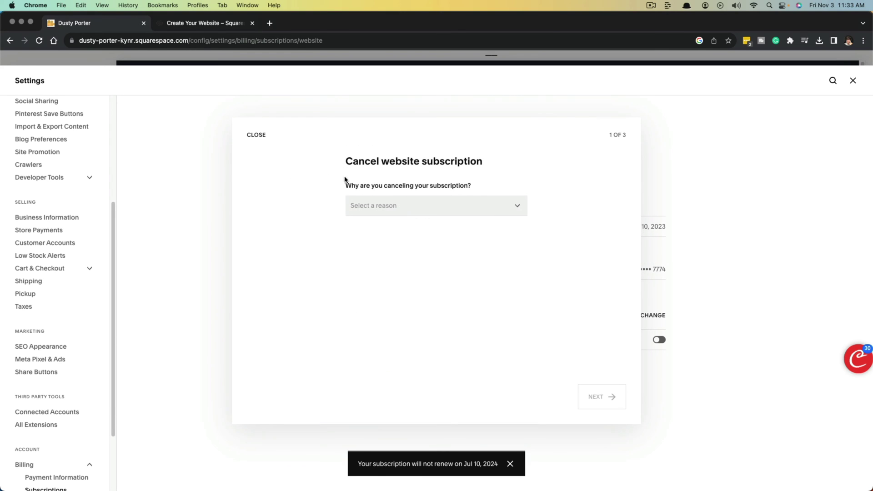
pyautogui.click(382, 205)
pyautogui.click(379, 273)
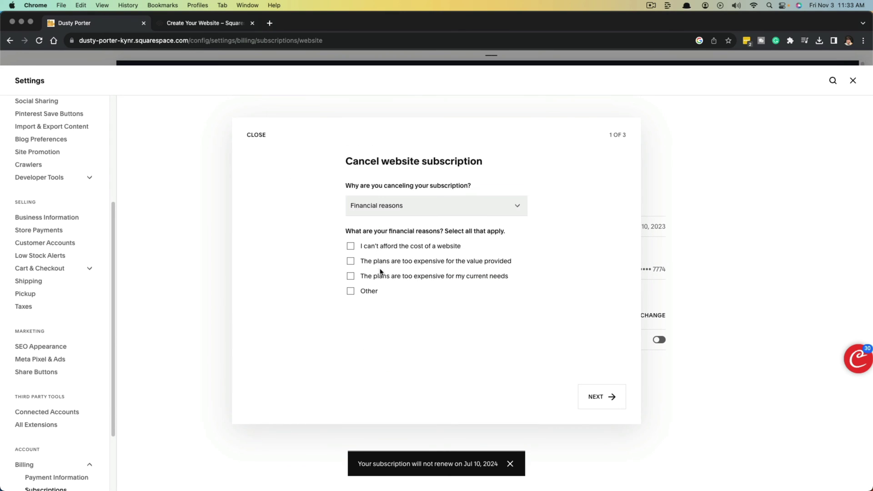
pyautogui.click(352, 246)
pyautogui.click(603, 405)
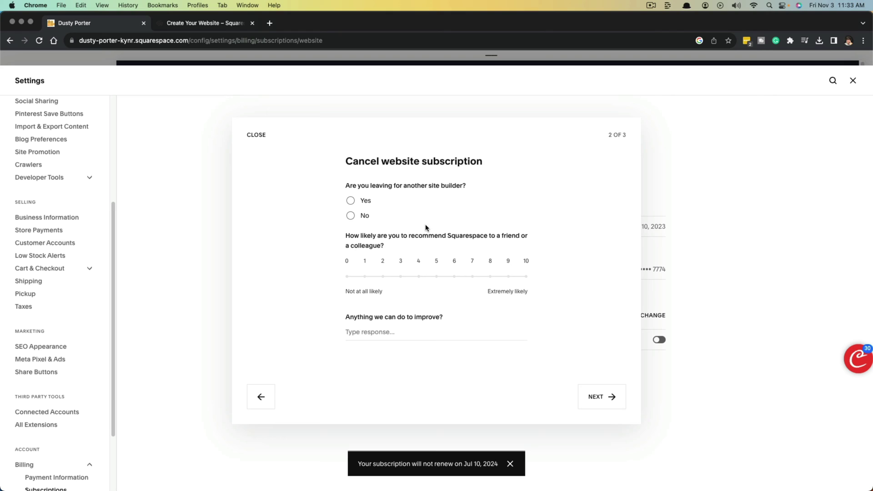
pyautogui.click(592, 402)
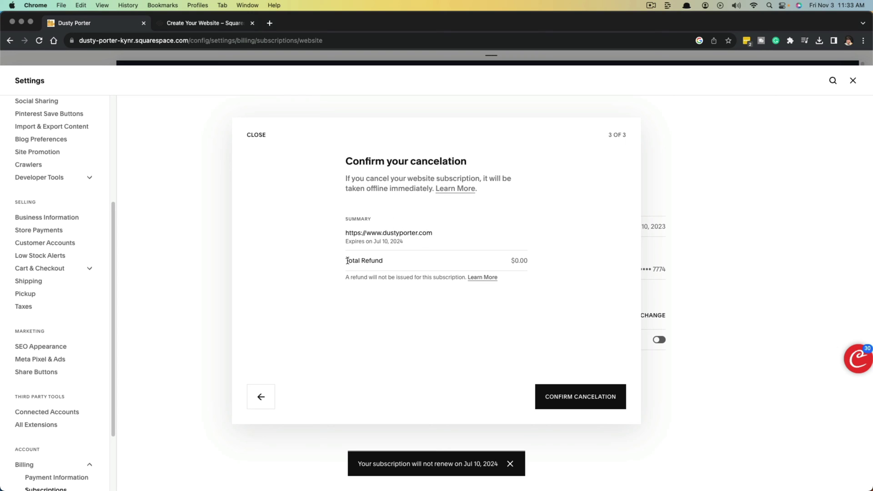
# Step: Highlight the $0.00 Total Refund, then return to the settings tab with the cancellation dialog
pyautogui.moveTo(347, 260); pyautogui.dragTo(384, 261)
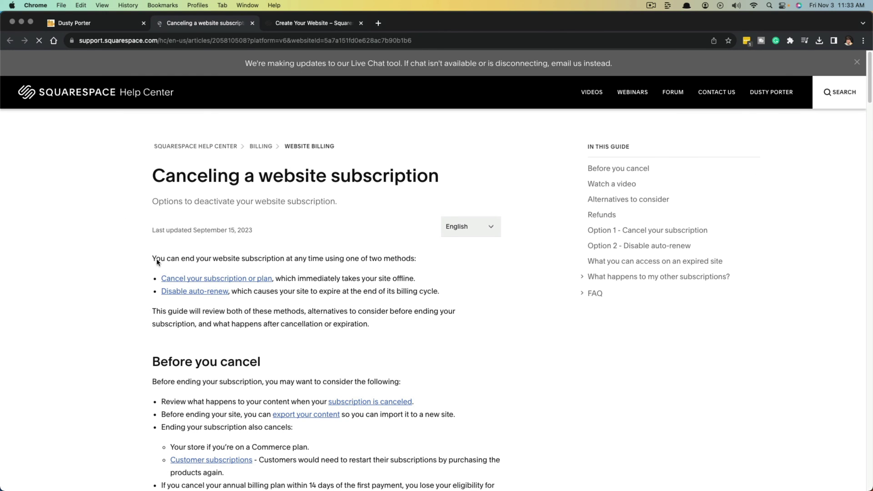
pyautogui.scroll(-3, 137, 246)
pyautogui.scroll(-4, 137, 245)
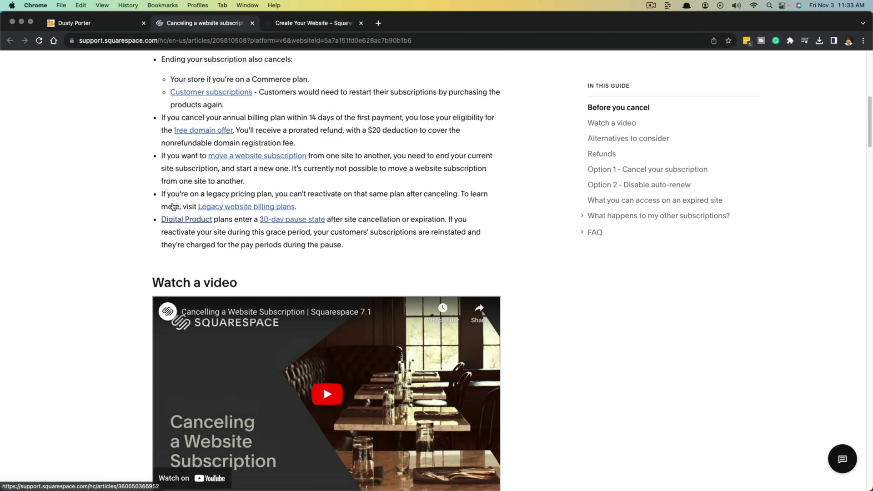
pyautogui.scroll(4, 138, 245)
pyautogui.click(99, 26)
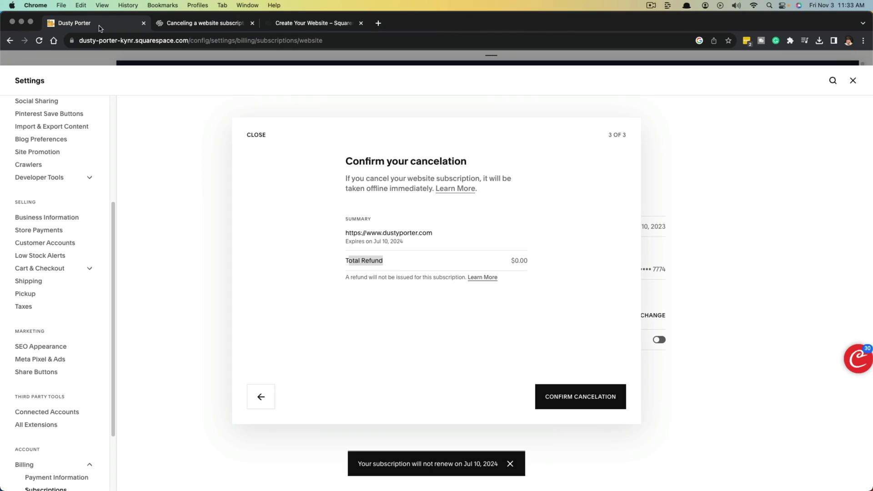
pyautogui.click(326, 310)
pyautogui.click(257, 137)
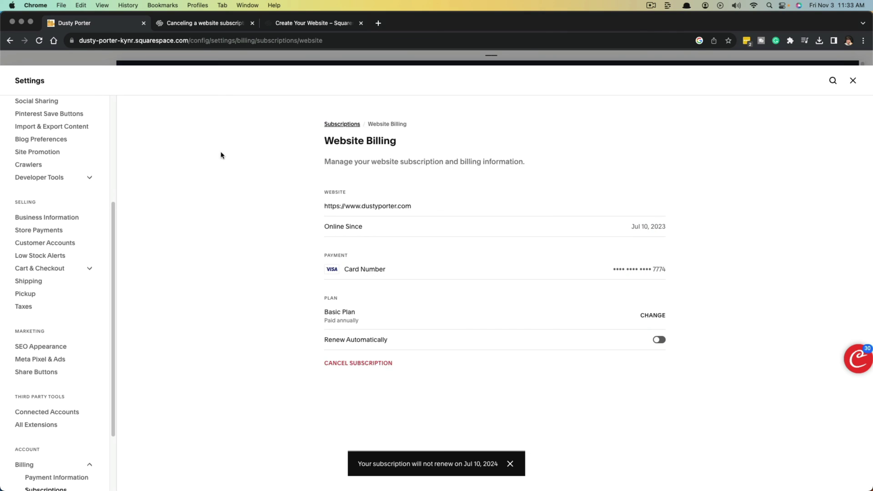